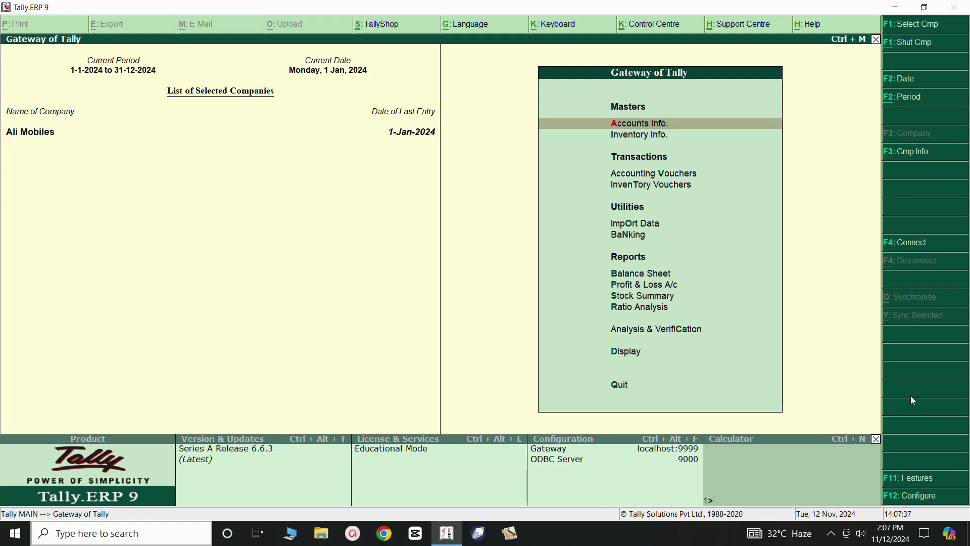
Set Maintain payroll to Yes in the accounting features of the Ali Mobiles company
click(912, 481)
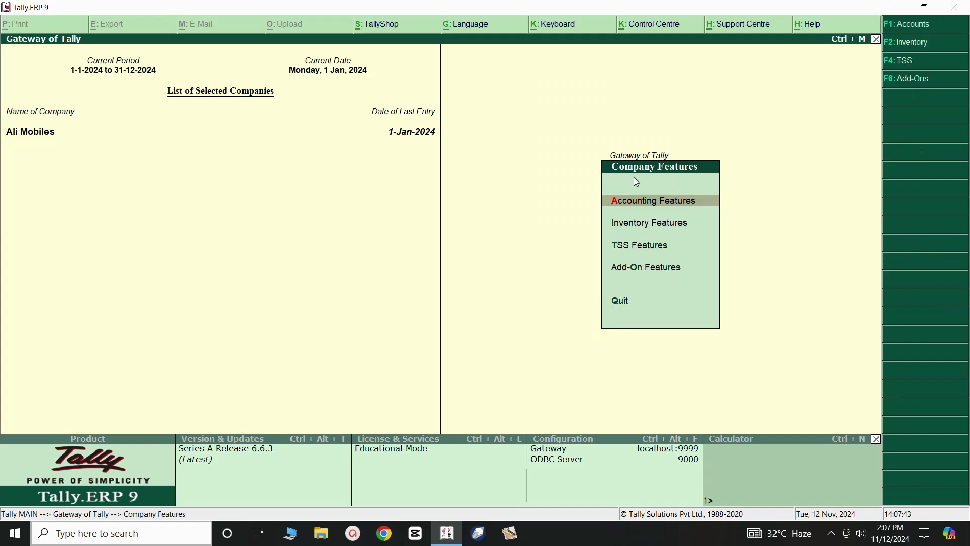
click(637, 204)
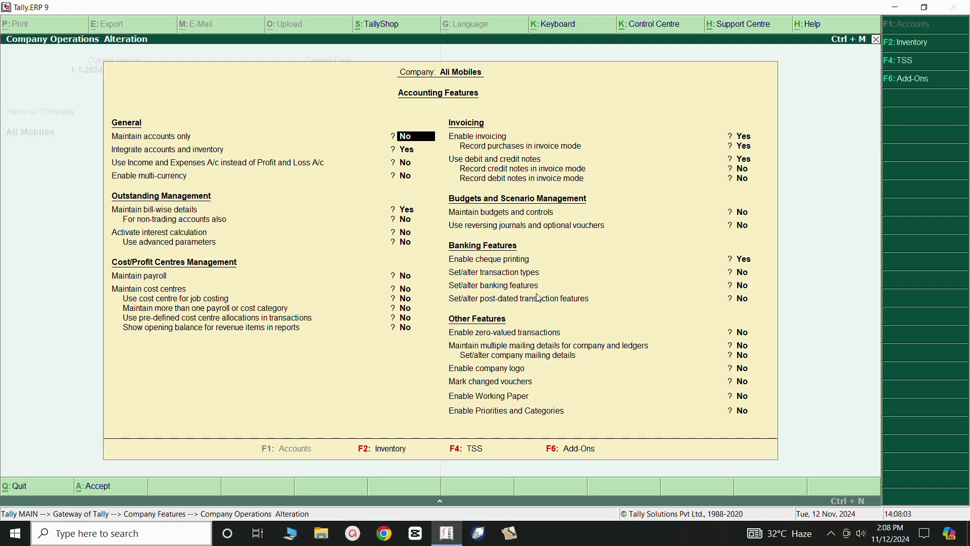
click(412, 281)
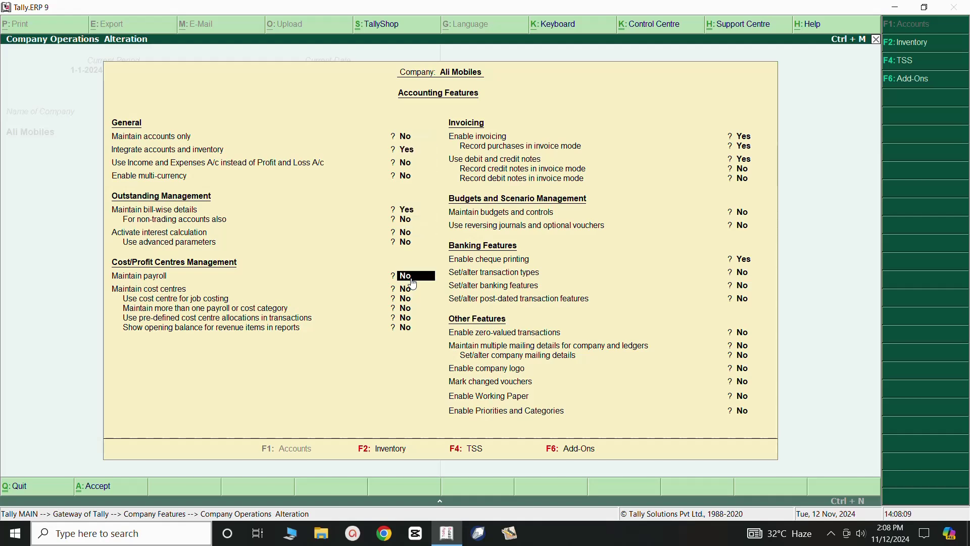
text(y)
Keep the remaining accounting features at their existing settings, accept the company alteration and return to the Gateway of Tally
key(Return)
key(Return)
key(Return)
key(Return)
key(Return)
key(Return)
key(Return)
key(Return)
key(Return)
key(Return)
key(Return)
key(Return)
key(Return)
key(Return)
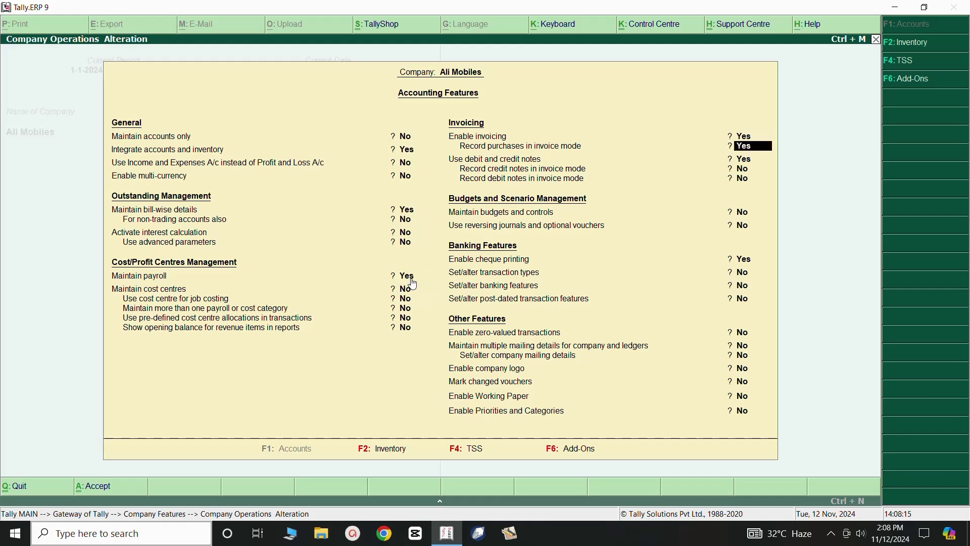
key(Return)
key(Return)
key(Return)
key(Return)
key(Return)
key(Return)
key(Return)
key(Return)
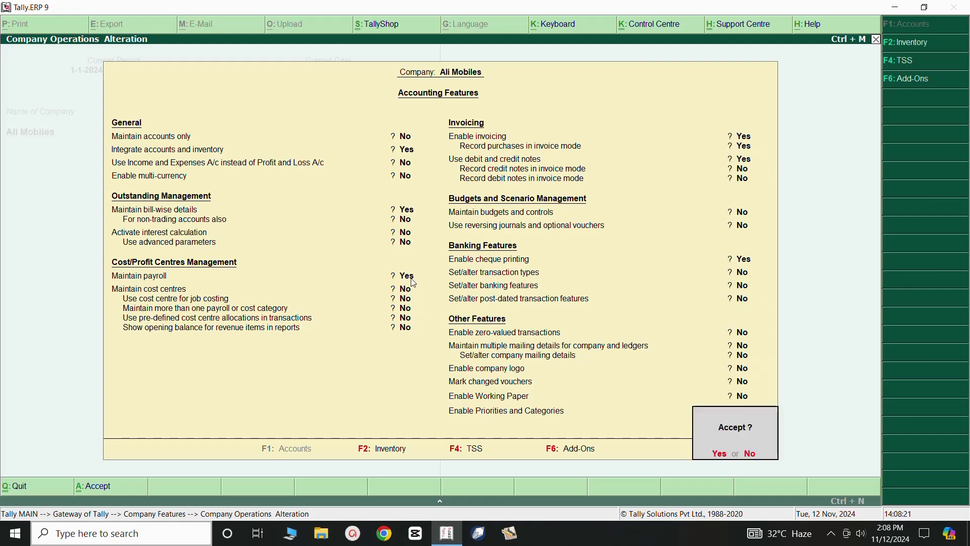
key(Return)
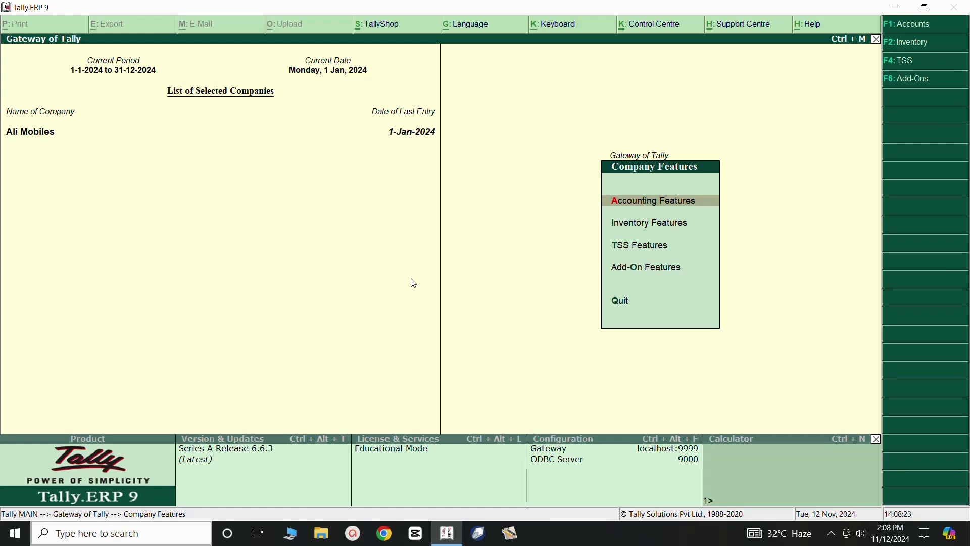
key(Escape)
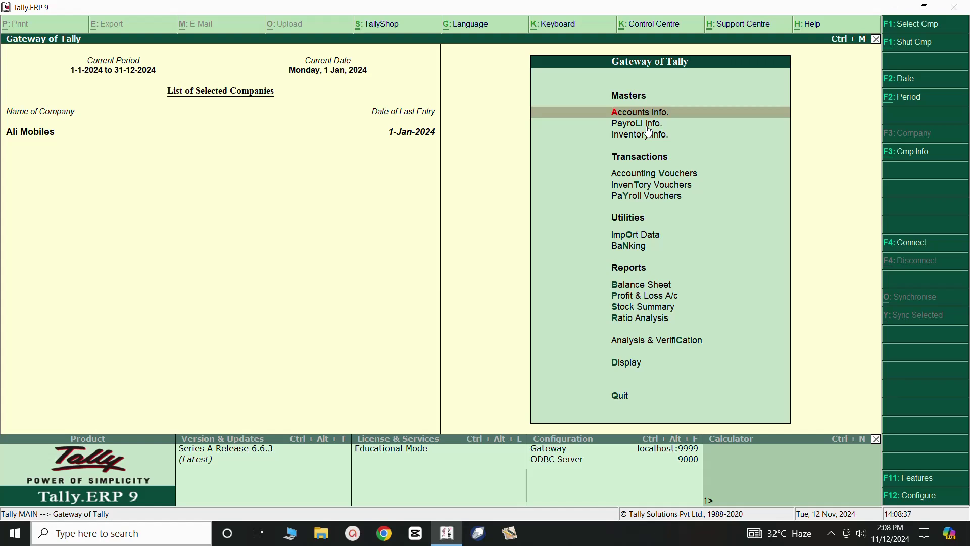
Examine the payroll master options under Payroll Info. and return to the Gateway of Tally
key(Down)
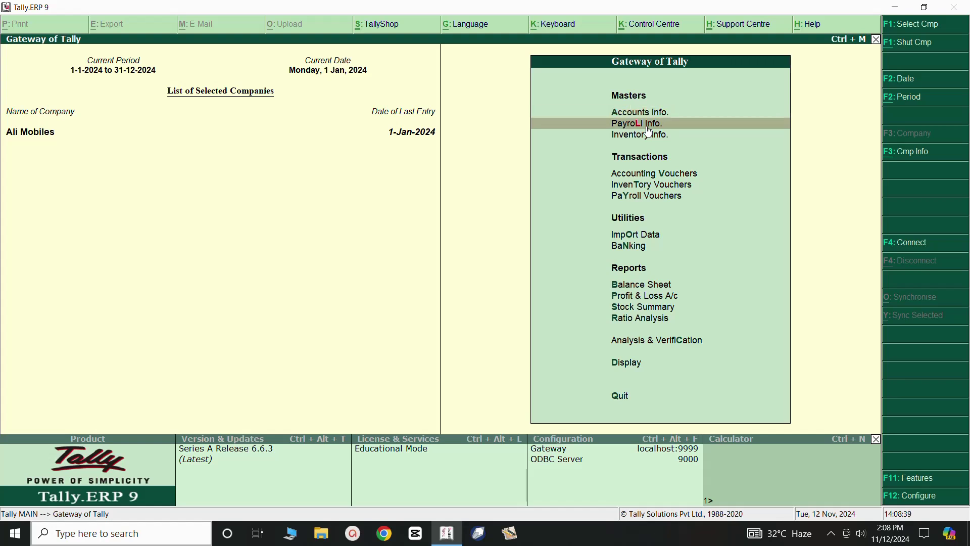
key(Return)
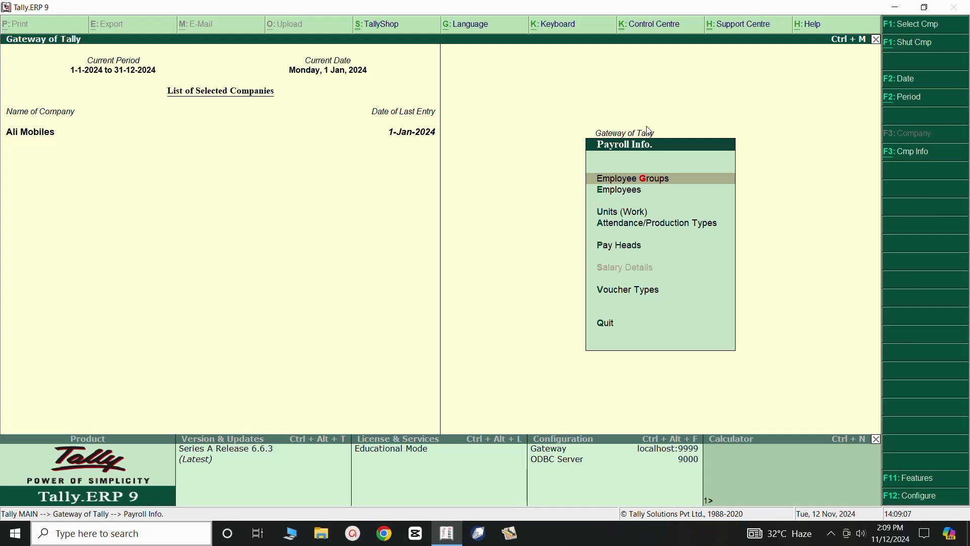
key(Escape)
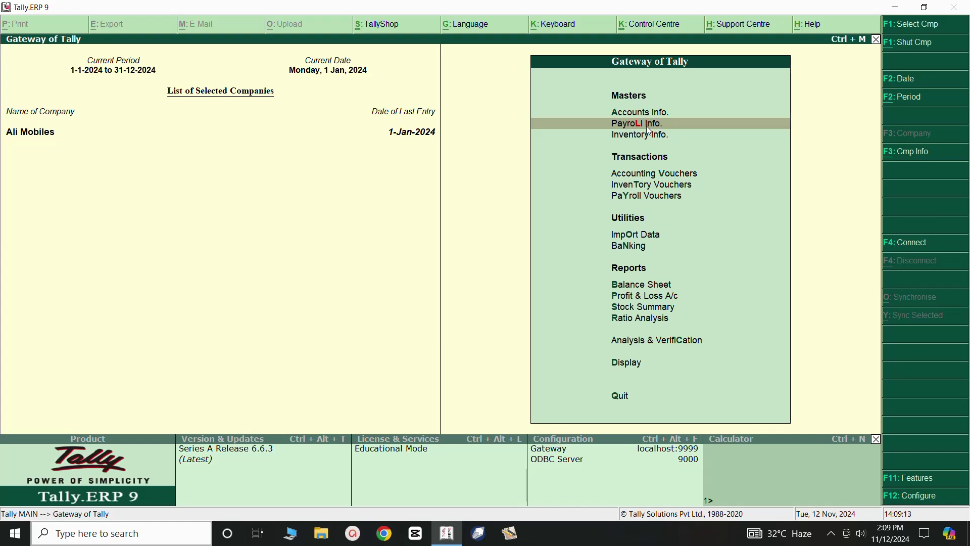
click(832, 534)
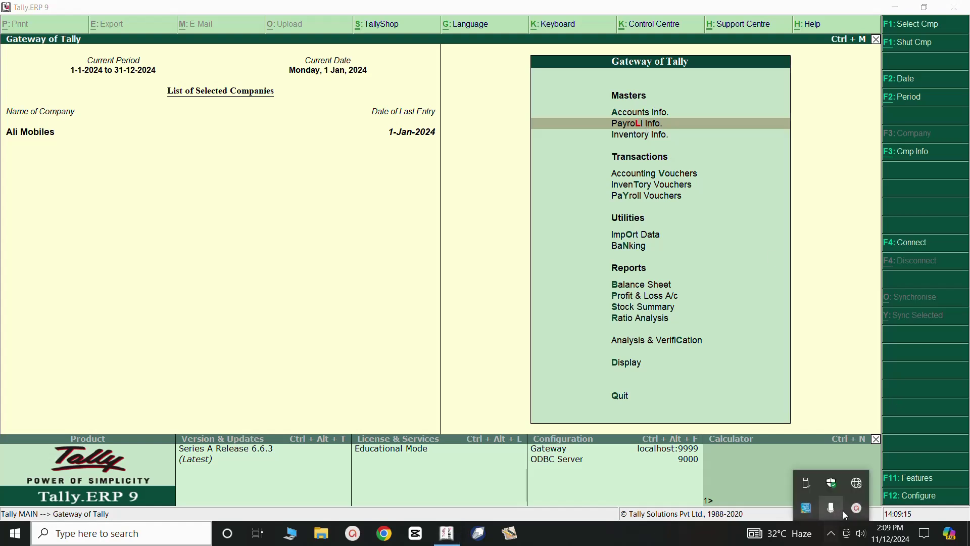
click(859, 510)
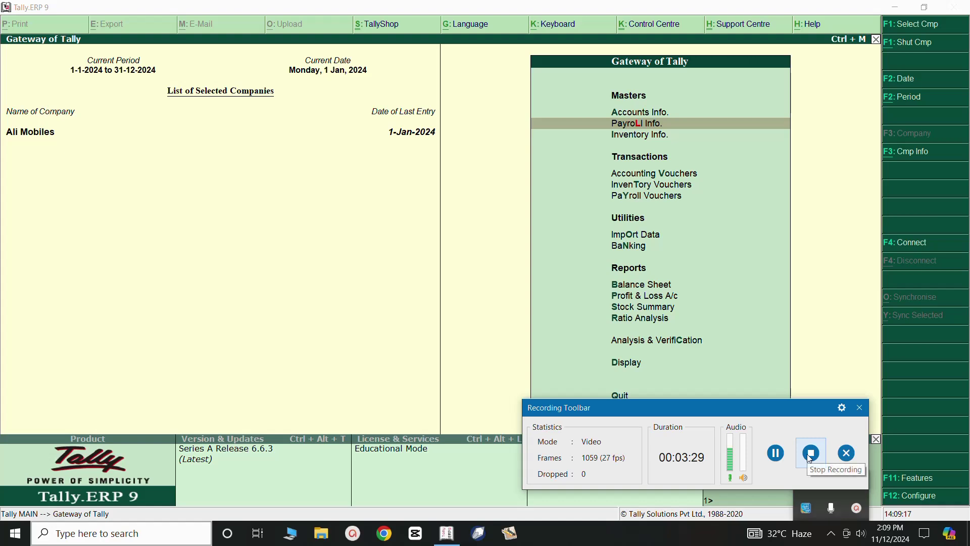